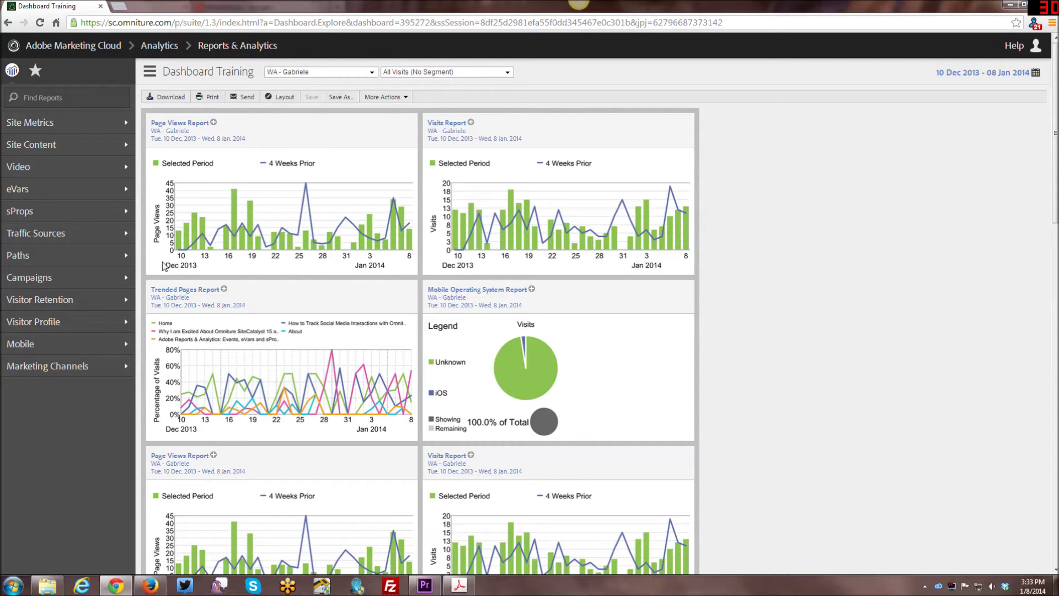
Switch the sidebar to Favorites so the Admin Tools options are listed
{"action": "left_click", "coordinate": [35, 73]}
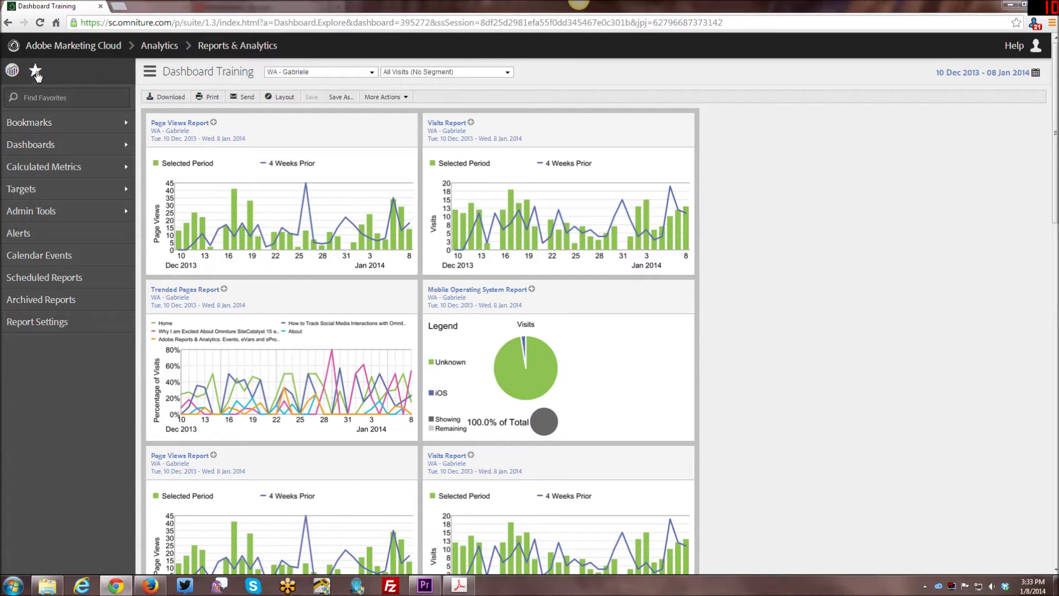
Open the Report Suite Manager and select the acceltestgabriele report suite
{"action": "mouse_move", "coordinate": [17, 214]}
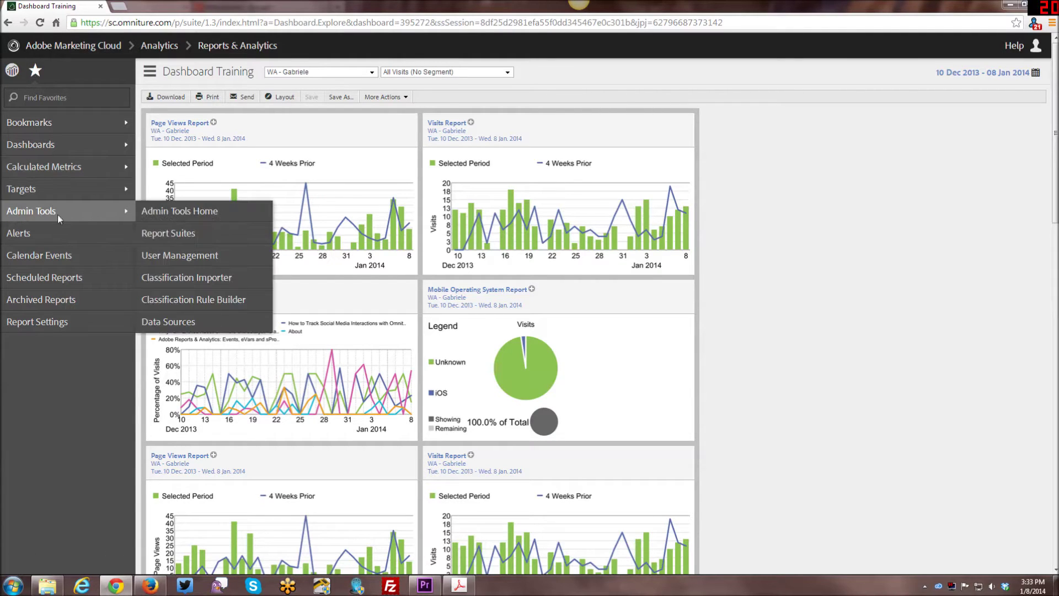
{"action": "left_click", "coordinate": [188, 243]}
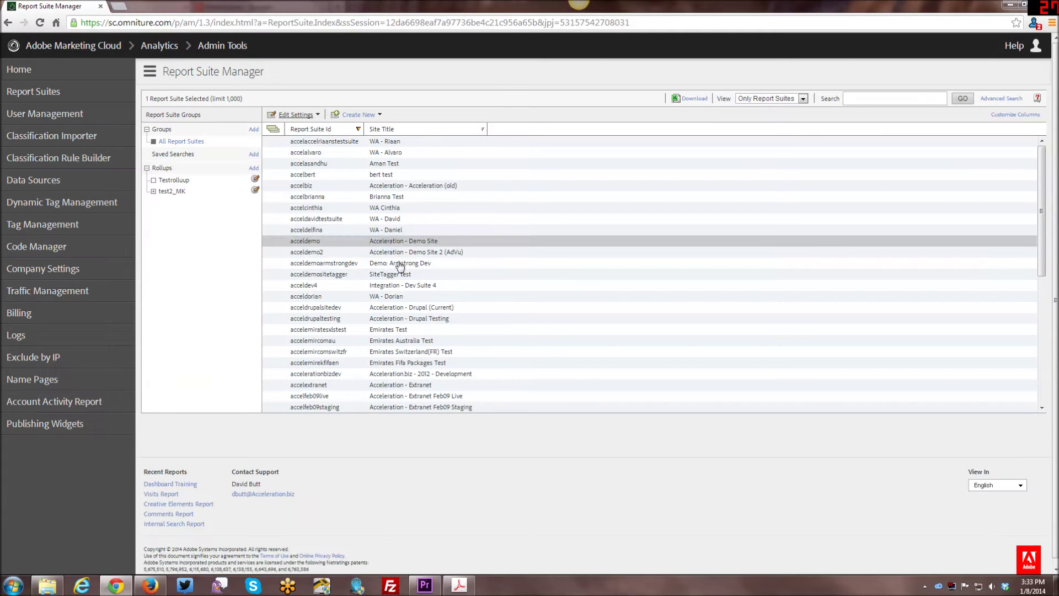
{"action": "scroll", "coordinate": [419, 293], "scroll_direction": "down", "scroll_amount": 3}
{"action": "scroll", "coordinate": [419, 295], "scroll_direction": "down", "scroll_amount": 3}
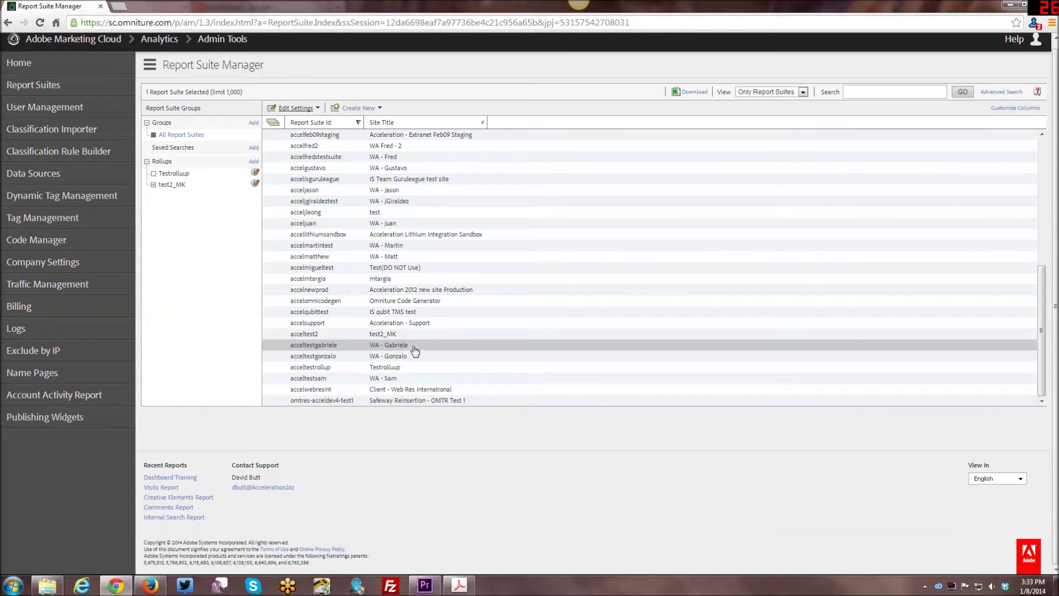
{"action": "left_click", "coordinate": [330, 344]}
Show the suite's Edit Settings > Conversion options
{"action": "mouse_move", "coordinate": [320, 96]}
{"action": "left_click", "coordinate": [319, 107]}
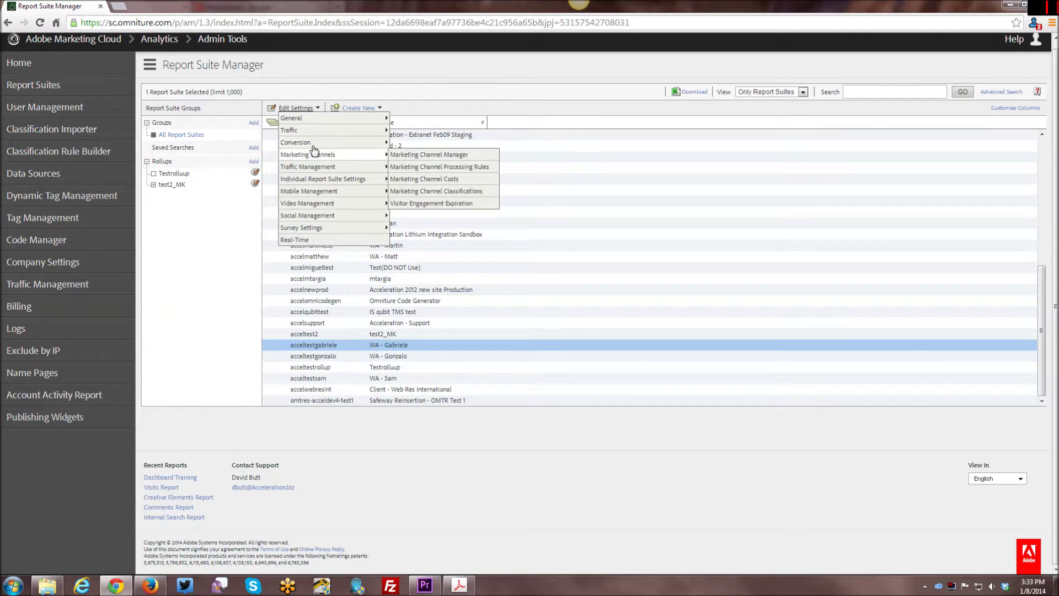
{"action": "mouse_move", "coordinate": [319, 144]}
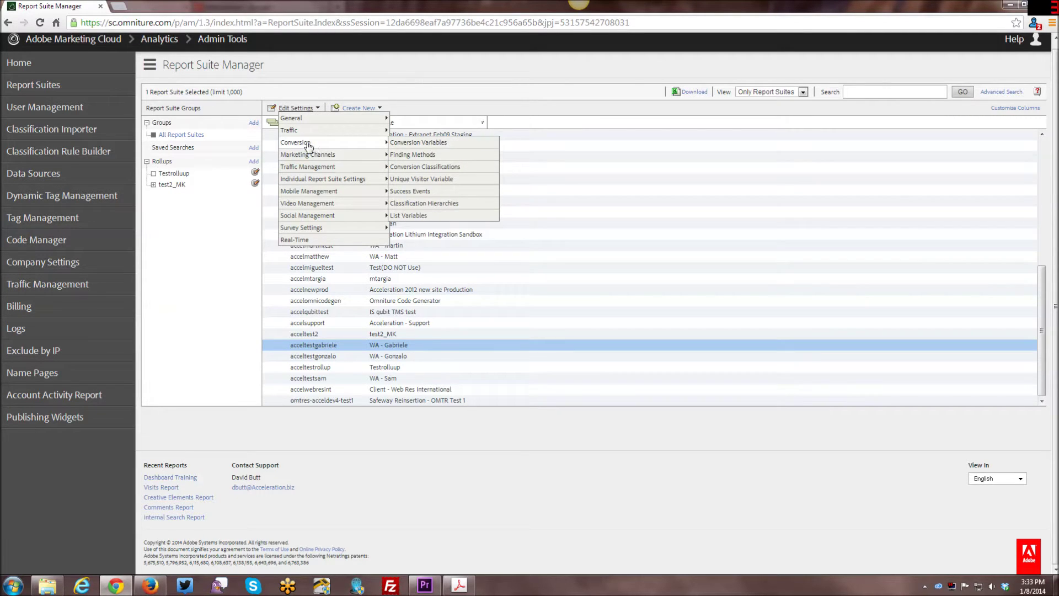
Open Conversion Classifications with Campaign as the type and show the Creative Elements options
{"action": "left_click", "coordinate": [406, 171]}
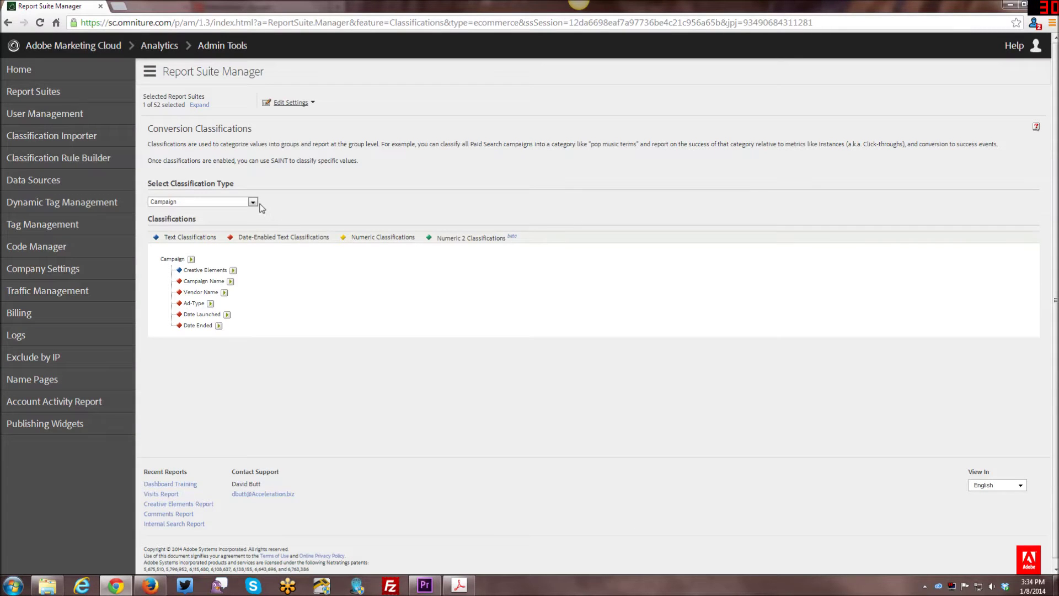
{"action": "left_click", "coordinate": [253, 203]}
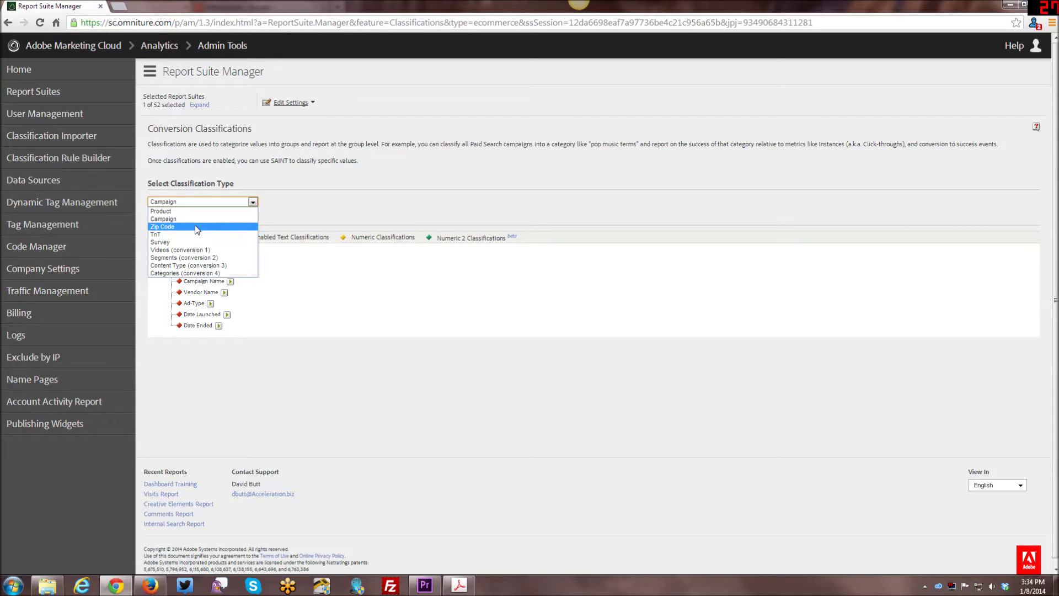
{"action": "left_click", "coordinate": [240, 218]}
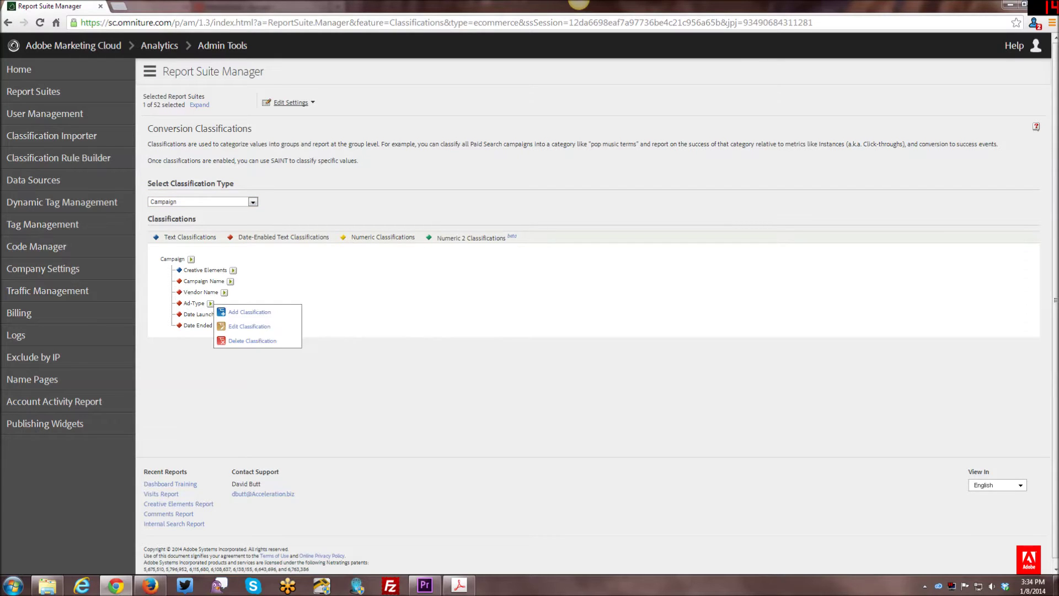
{"action": "mouse_move", "coordinate": [230, 283]}
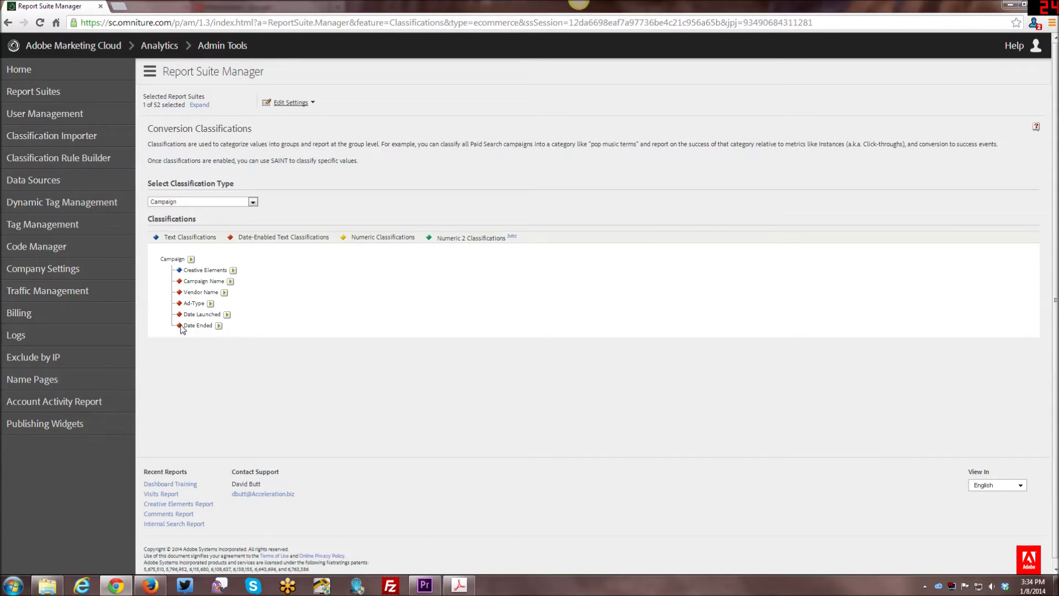
{"action": "left_click", "coordinate": [233, 270]}
{"action": "left_click", "coordinate": [231, 281]}
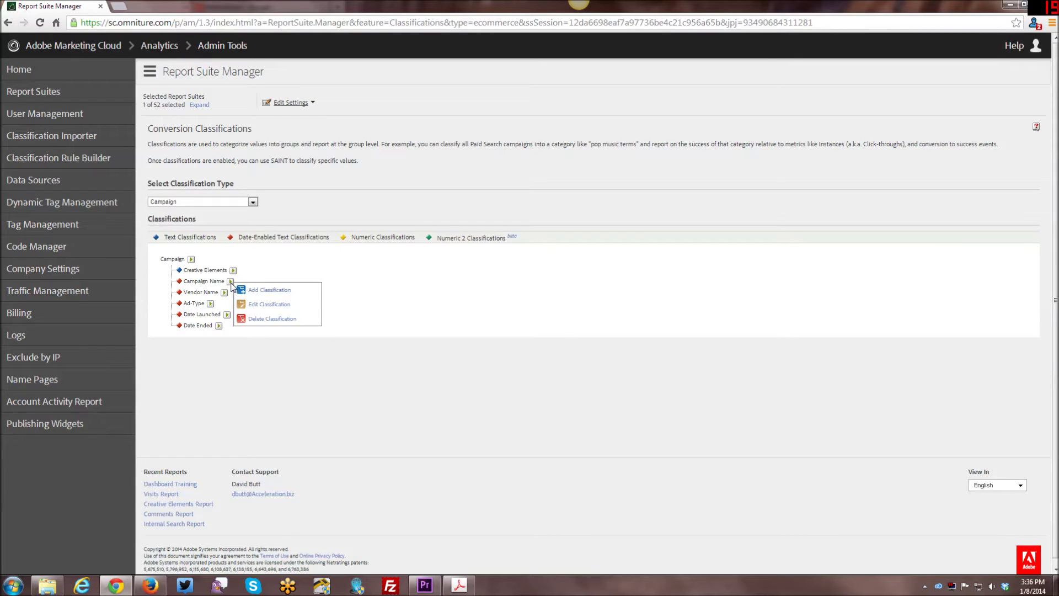
{"action": "left_click", "coordinate": [191, 259]}
{"action": "left_click", "coordinate": [210, 304]}
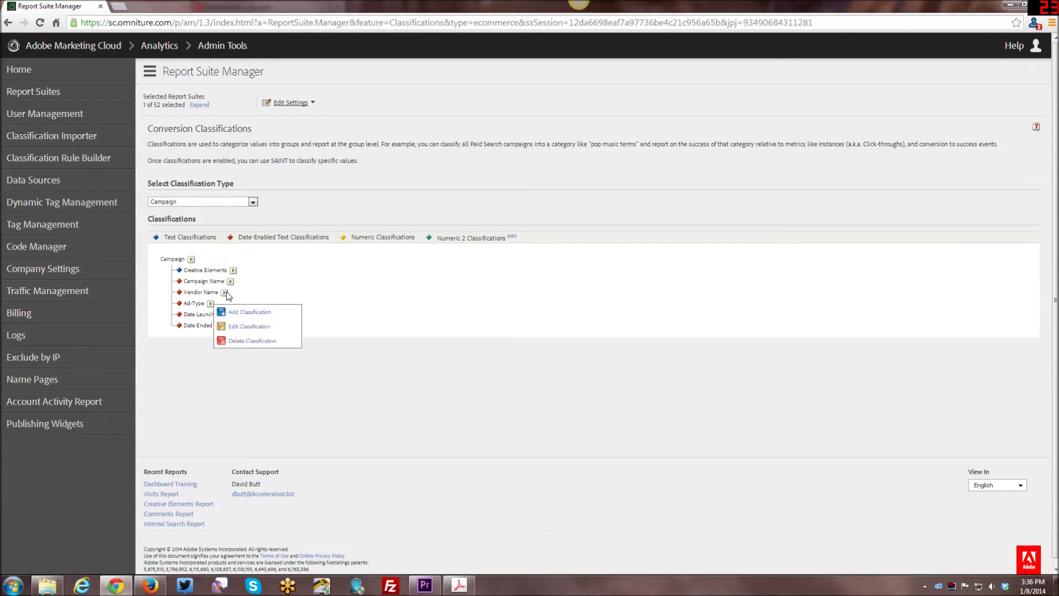
{"action": "left_click", "coordinate": [225, 292]}
{"action": "left_click", "coordinate": [234, 270]}
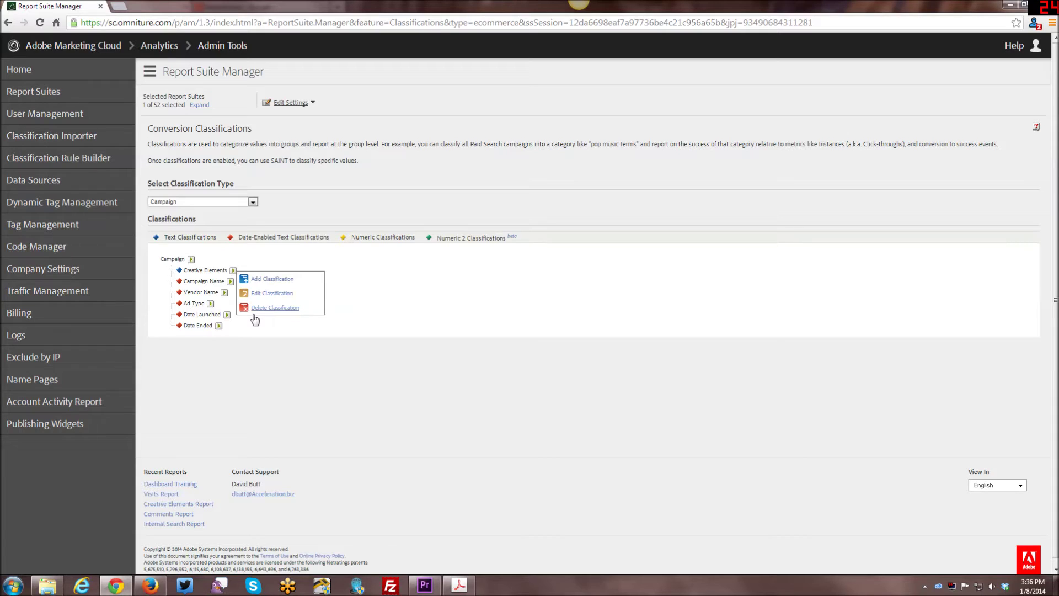
{"action": "left_click", "coordinate": [227, 315]}
{"action": "left_click", "coordinate": [230, 281]}
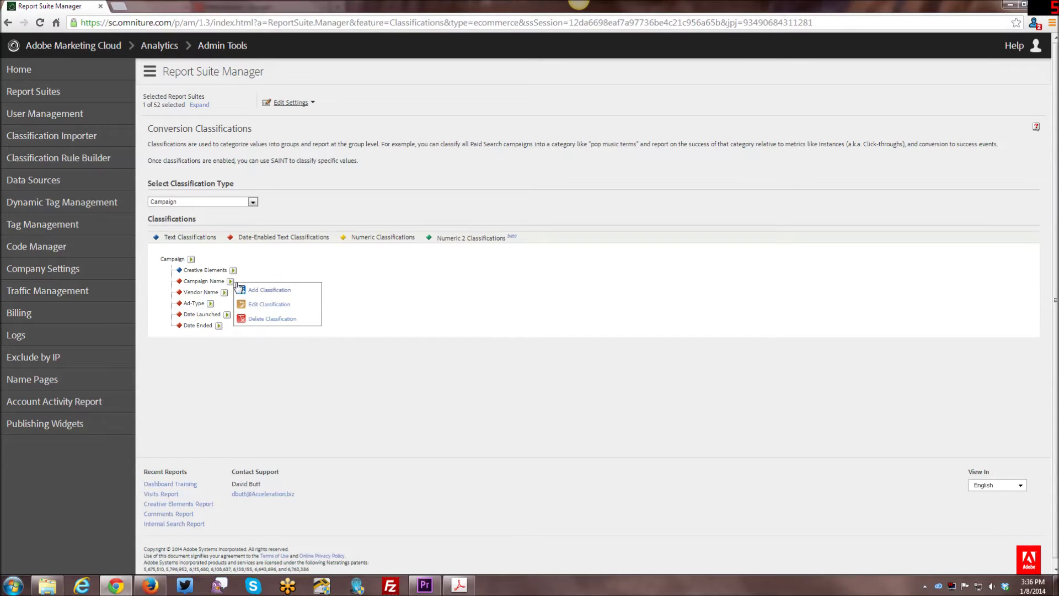
{"action": "left_click", "coordinate": [259, 305]}
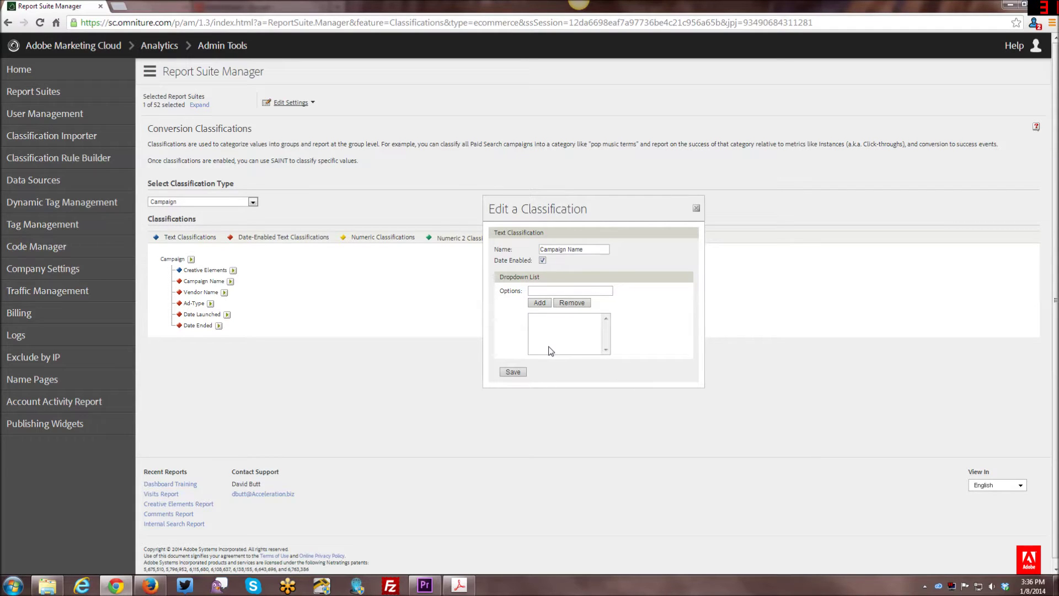
Close the Campaign Name editor and open the Classification Importer's export for the Campaign data set
{"action": "left_click", "coordinate": [516, 372]}
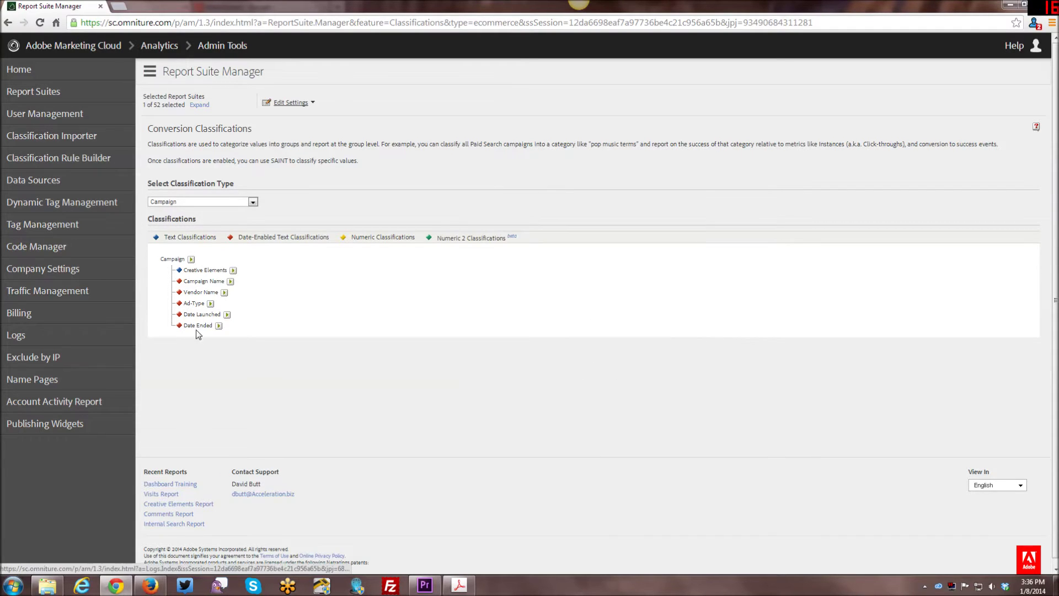
{"action": "left_click", "coordinate": [191, 259]}
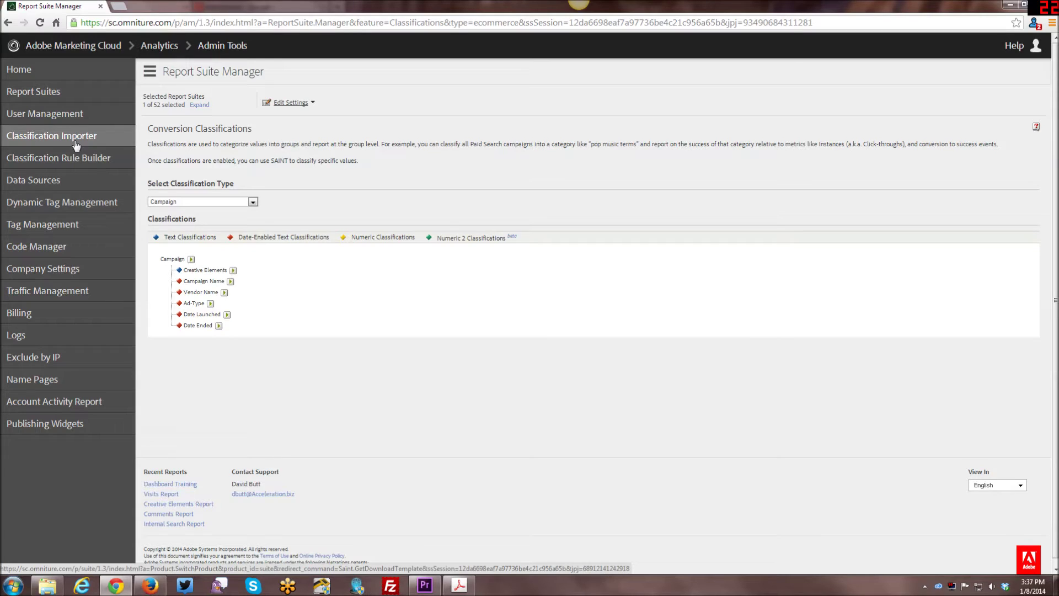
{"action": "left_click", "coordinate": [50, 146]}
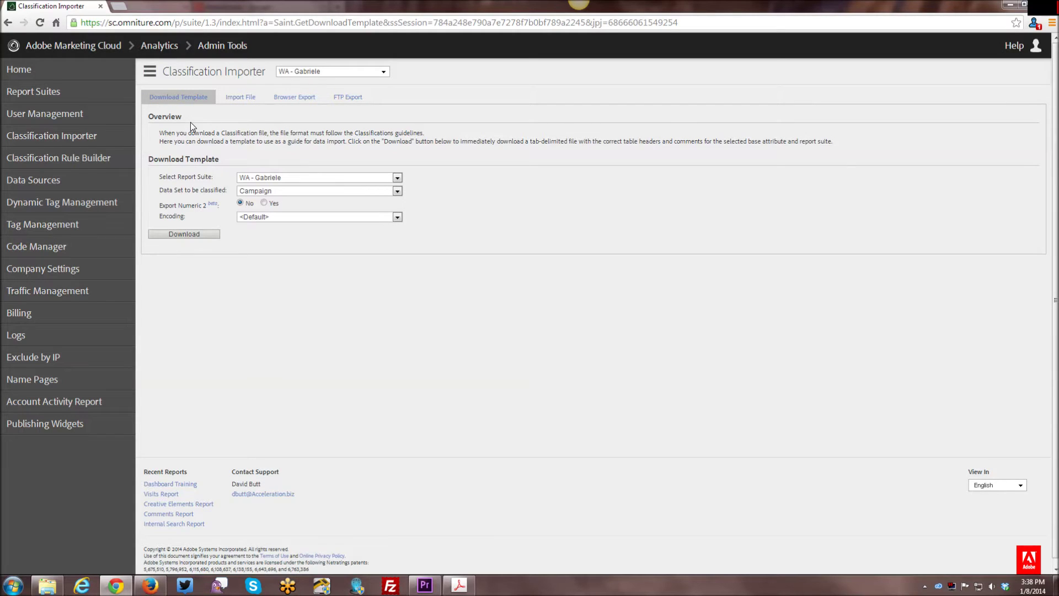
{"action": "left_click", "coordinate": [294, 98]}
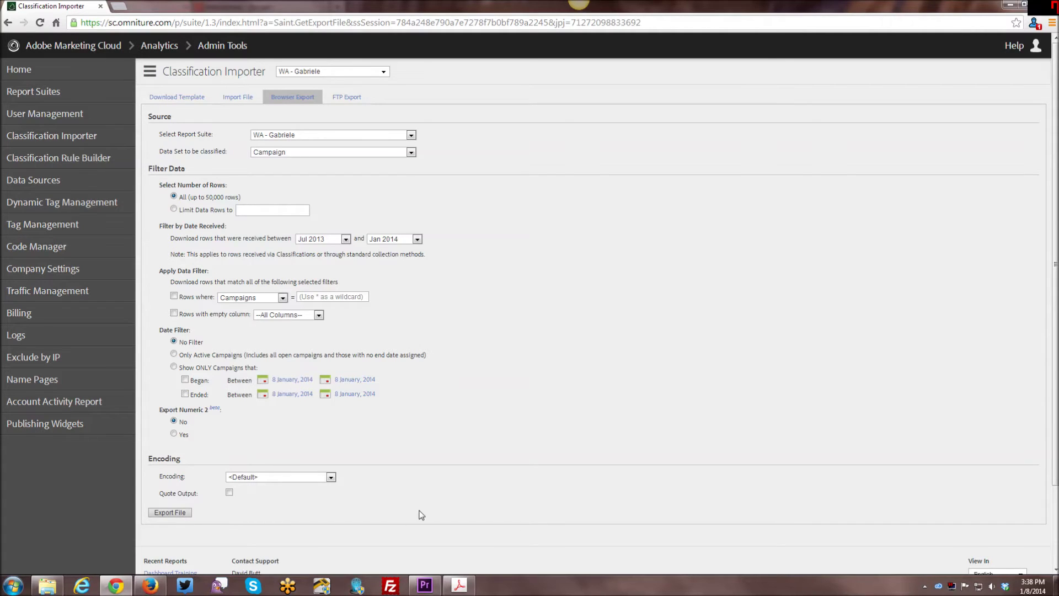
Bring the exported SiteCatalyst Classifications.pdf into view in Acrobat
{"action": "mouse_move", "coordinate": [460, 588]}
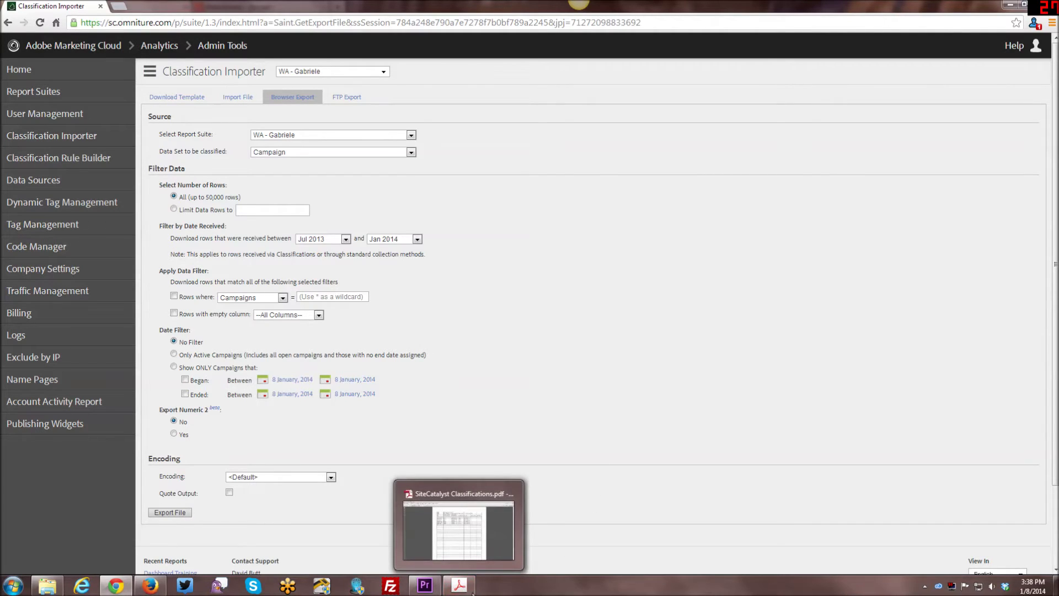
{"action": "left_click", "coordinate": [460, 588]}
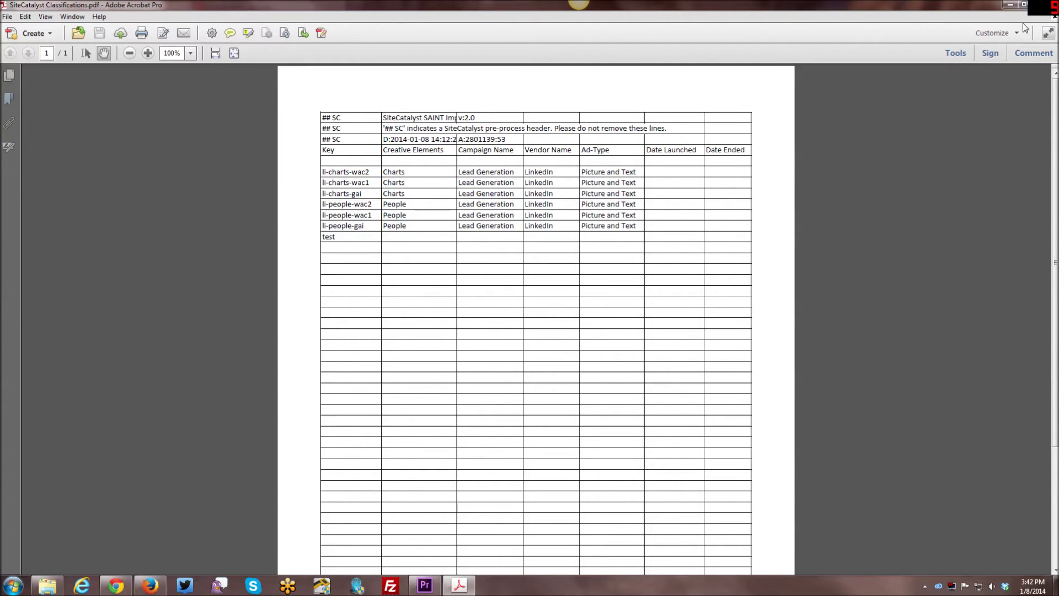
Back in Import File, enable 'Overwrite data on conflicts', then return to Admin Tools home
{"action": "left_click", "coordinate": [1010, 5]}
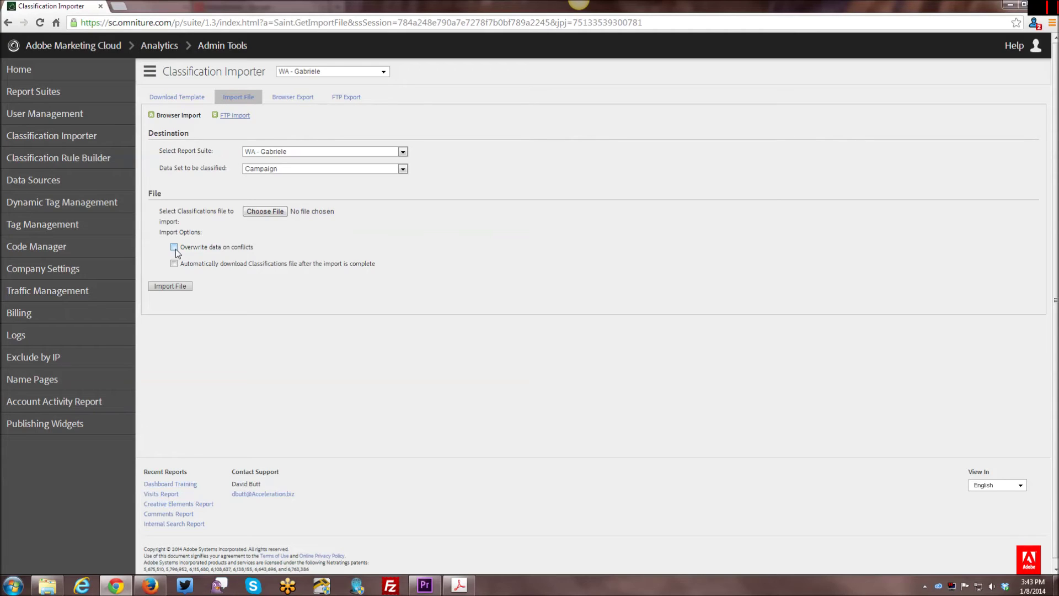
{"action": "left_click", "coordinate": [175, 247]}
{"action": "left_click", "coordinate": [174, 247]}
{"action": "left_click", "coordinate": [68, 69]}
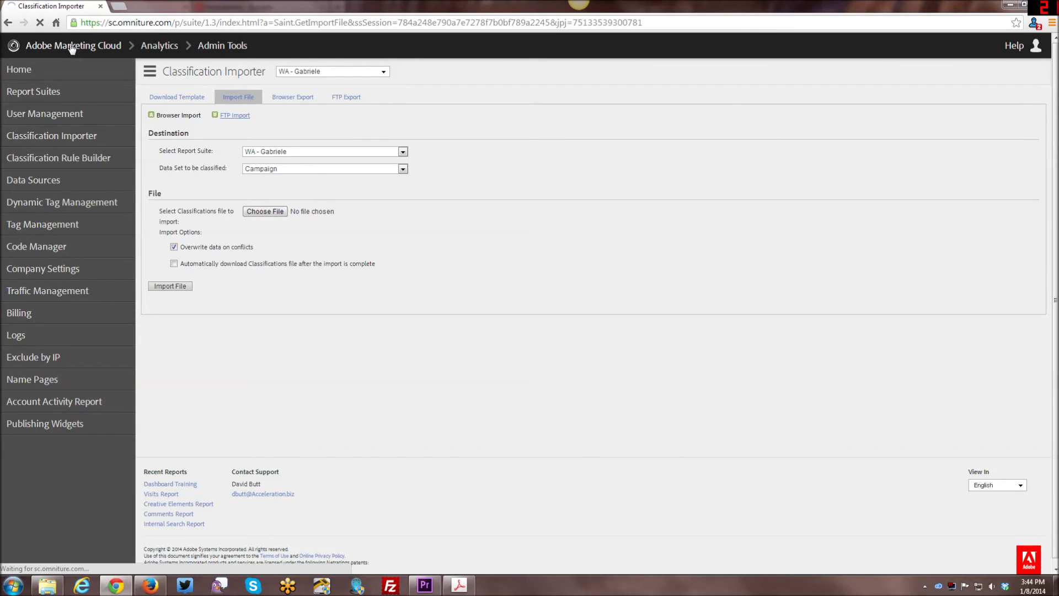
Switch to Reports & Analytics and open the Campaigns > Tracking Code > Tracking Code report
{"action": "mouse_move", "coordinate": [70, 53]}
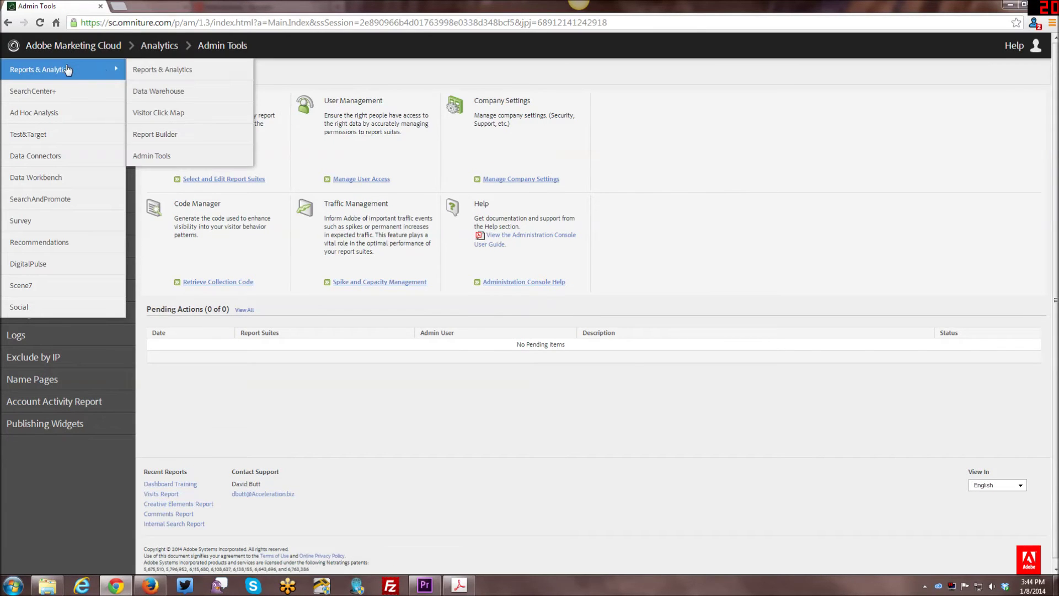
{"action": "left_click", "coordinate": [155, 71]}
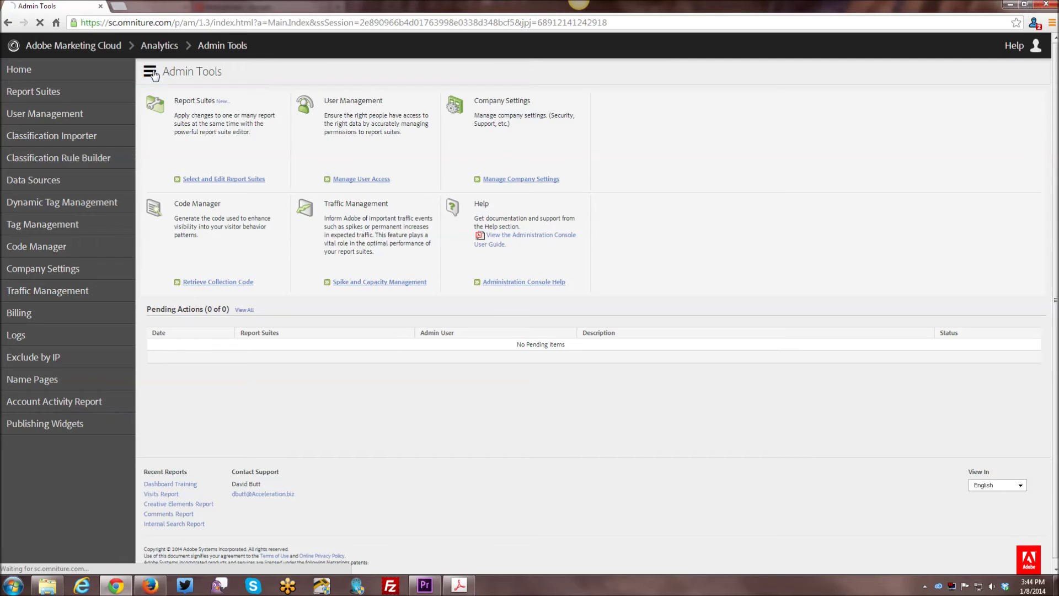
{"action": "mouse_move", "coordinate": [33, 279]}
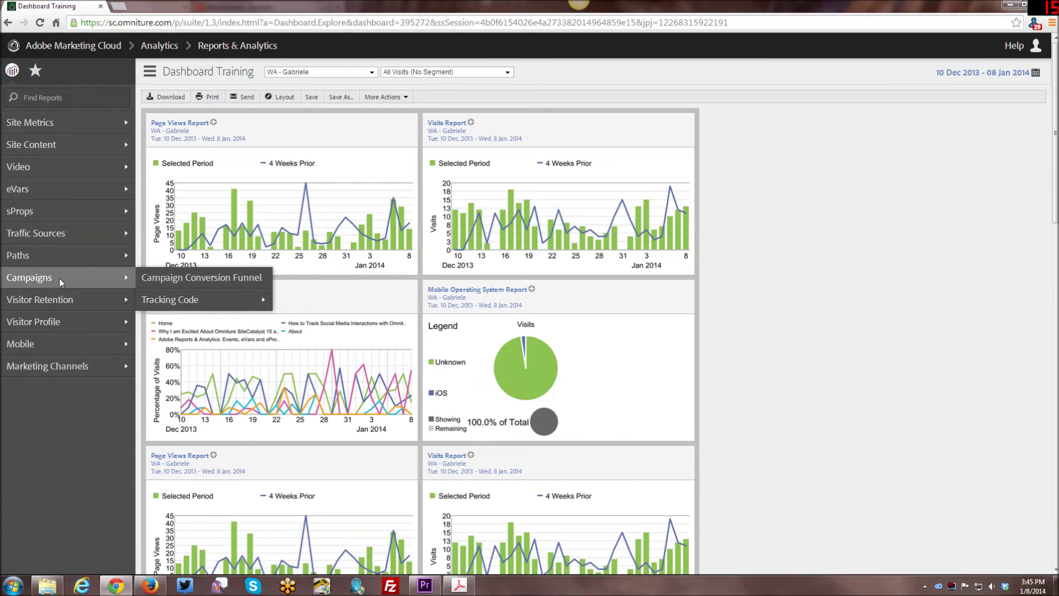
{"action": "mouse_move", "coordinate": [177, 301]}
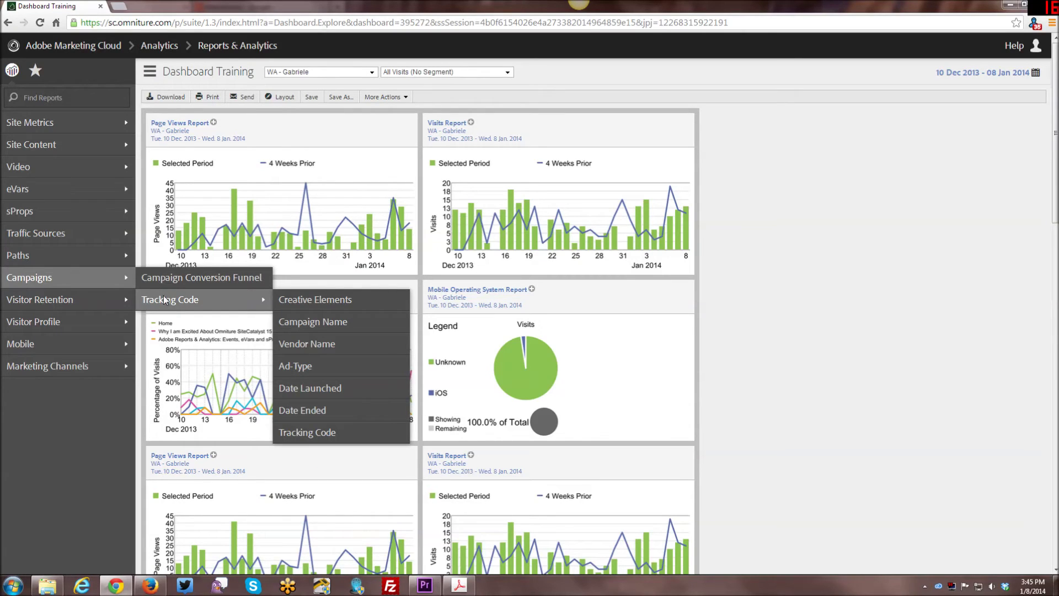
{"action": "left_click", "coordinate": [317, 434]}
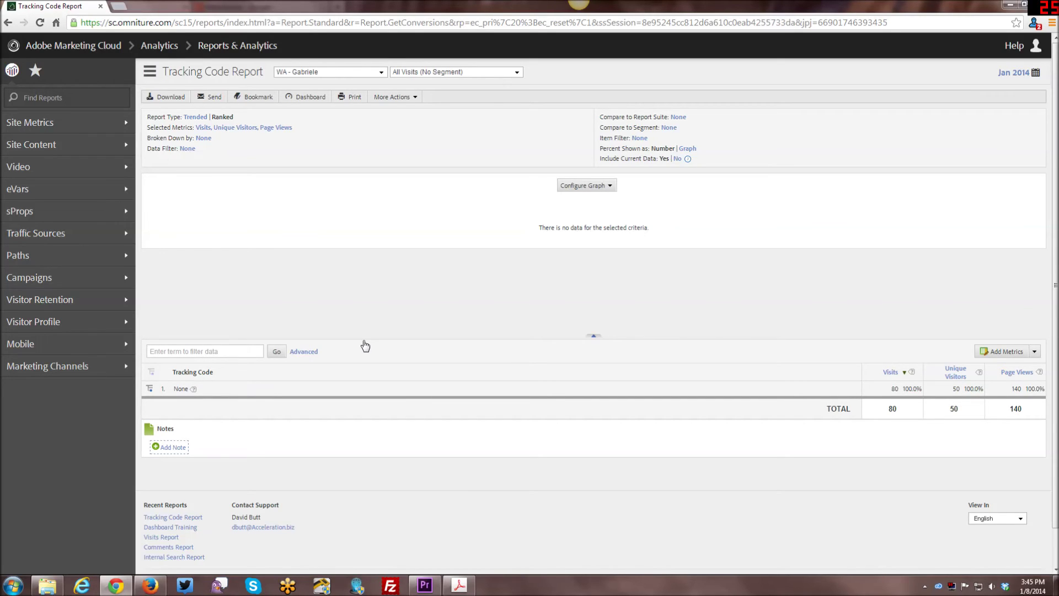
{"action": "left_click", "coordinate": [1024, 74]}
Set the Tracking Code report's date range to all of 2013 and rerun it
{"action": "left_click", "coordinate": [882, 89]}
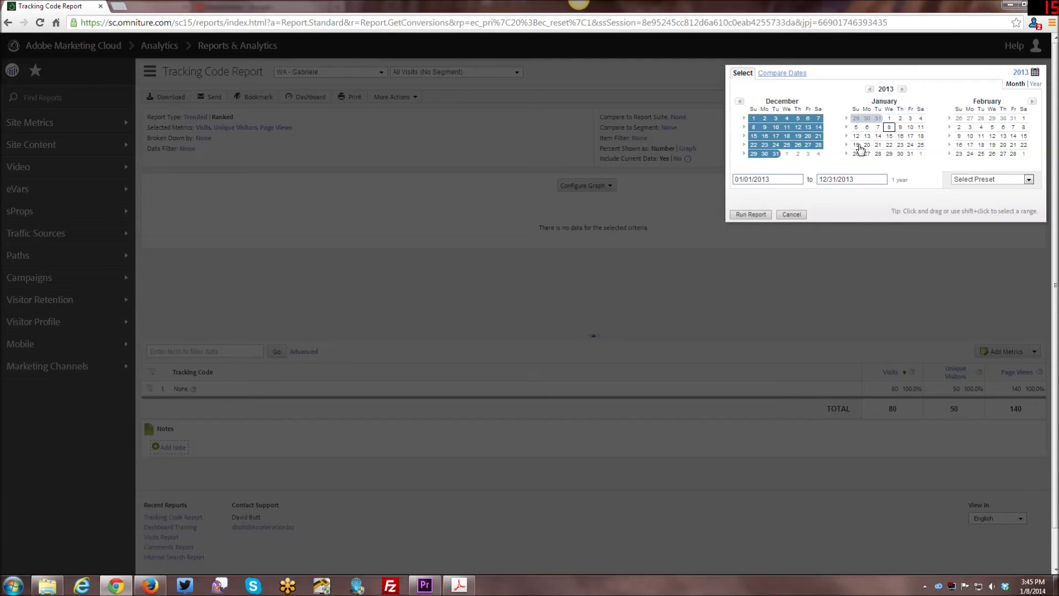
{"action": "left_click", "coordinate": [751, 214]}
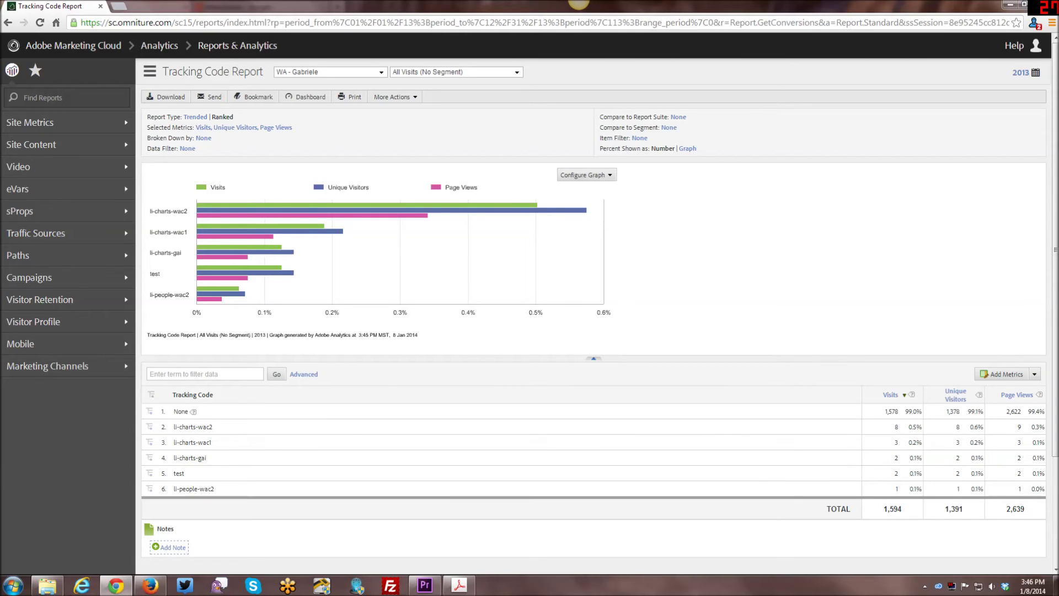
{"action": "left_click", "coordinate": [150, 374]}
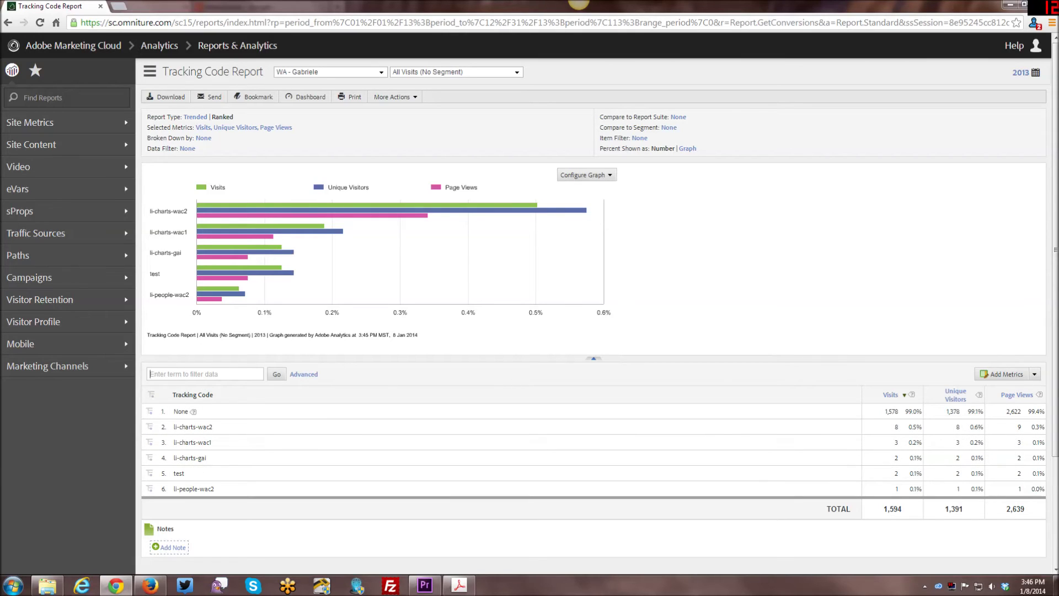
{"action": "left_click", "coordinate": [304, 376]}
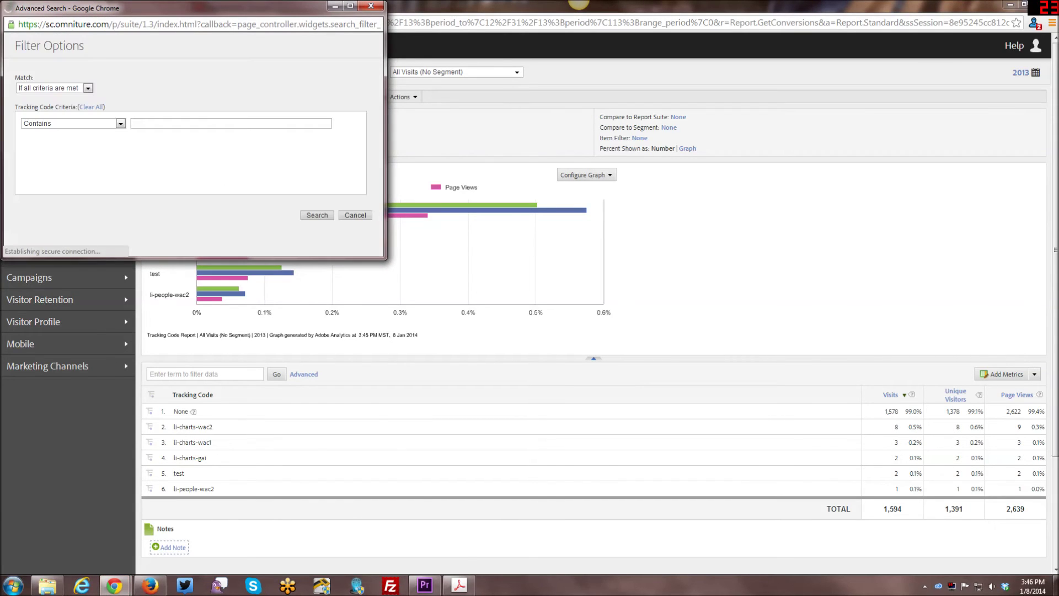
{"action": "left_click", "coordinate": [88, 124]}
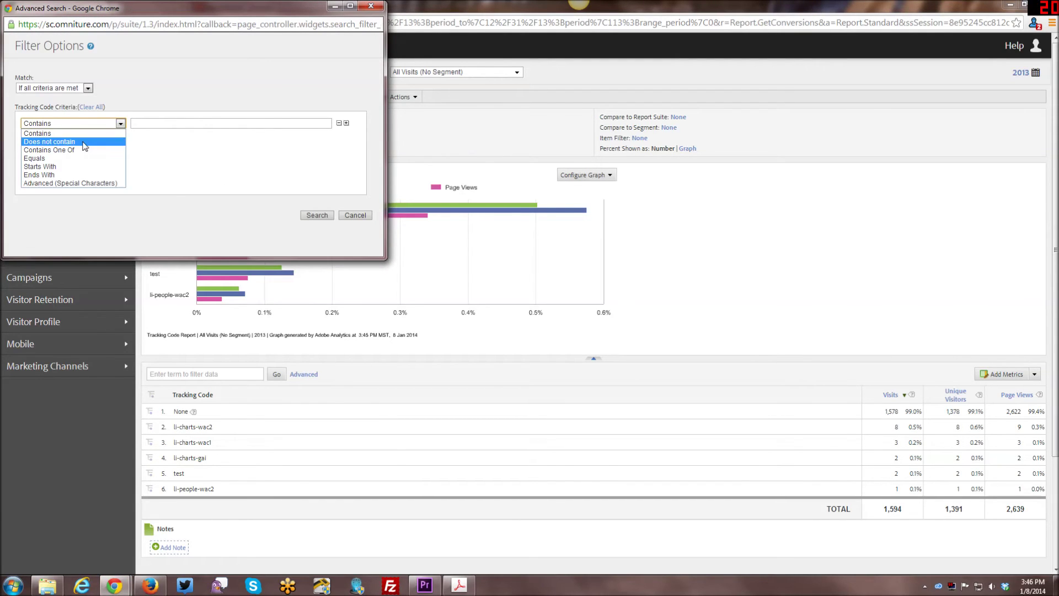
{"action": "left_click", "coordinate": [86, 142]}
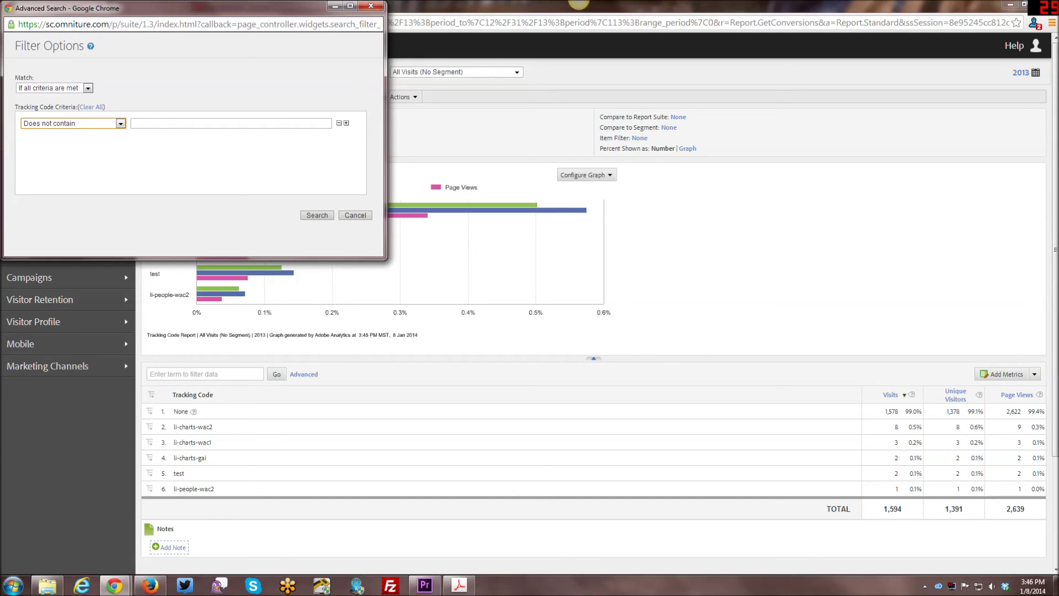
{"action": "left_click", "coordinate": [134, 123]}
{"action": "type", "text": "nion"}
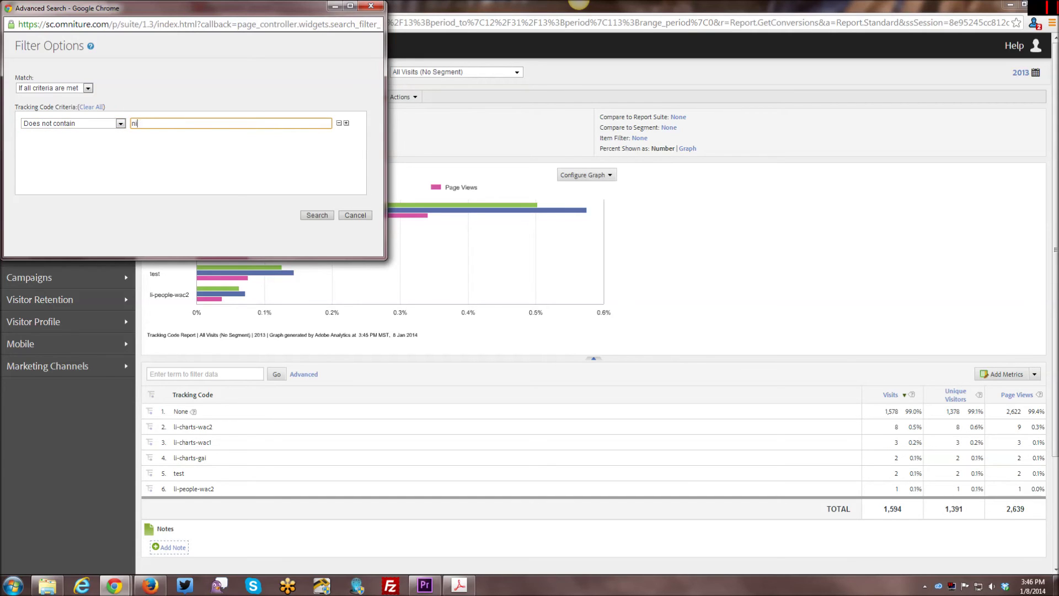
{"action": "key", "text": "BackSpace"}
{"action": "type", "text": "one"}
{"action": "left_click", "coordinate": [318, 215]}
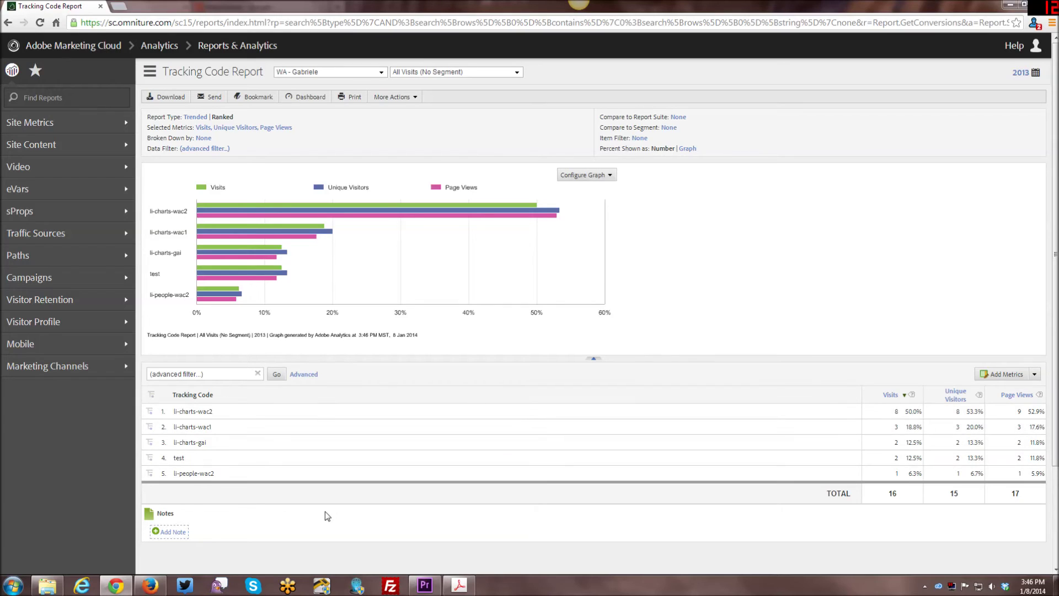
{"action": "left_click", "coordinate": [303, 375]}
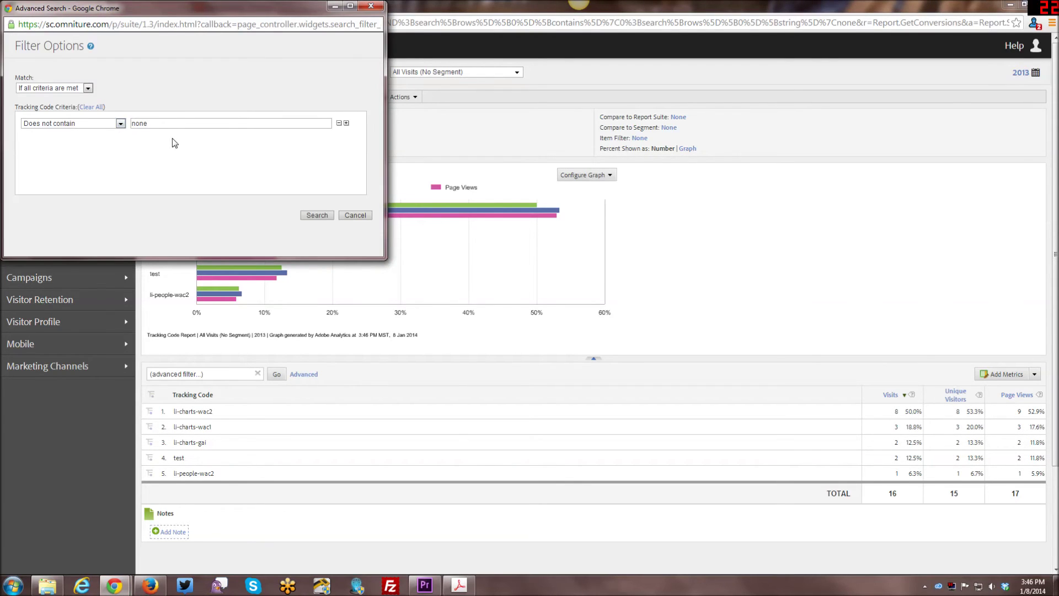
{"action": "left_click", "coordinate": [347, 123]}
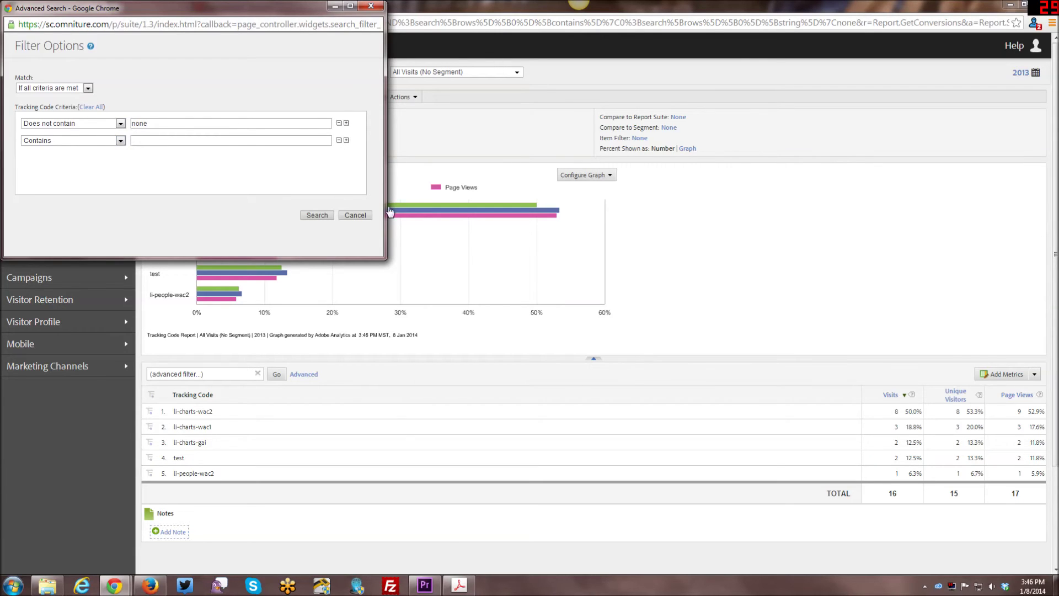
{"action": "left_click", "coordinate": [379, 10]}
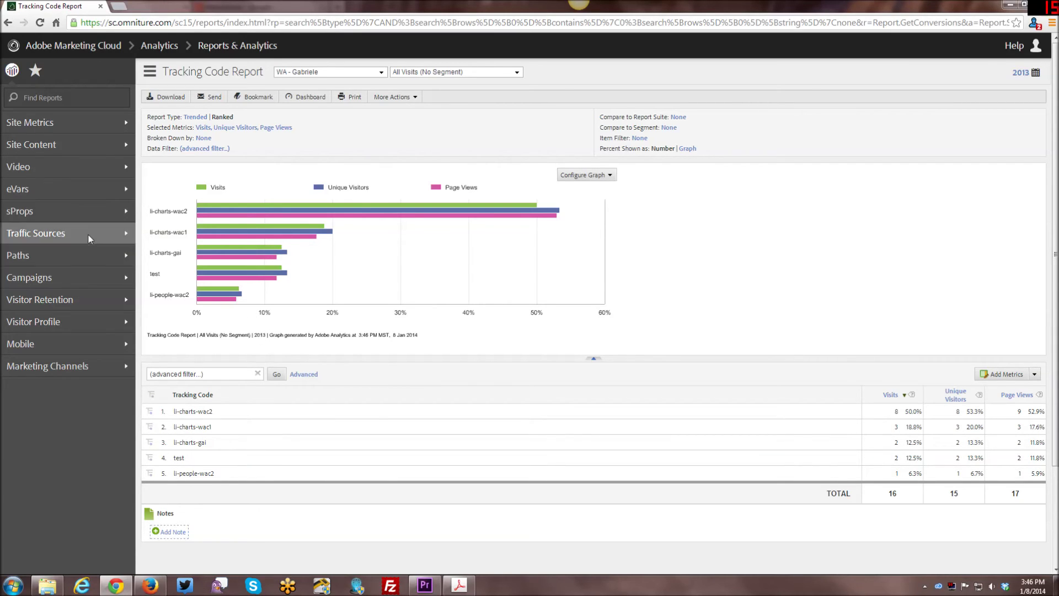
{"action": "mouse_move", "coordinate": [106, 232]}
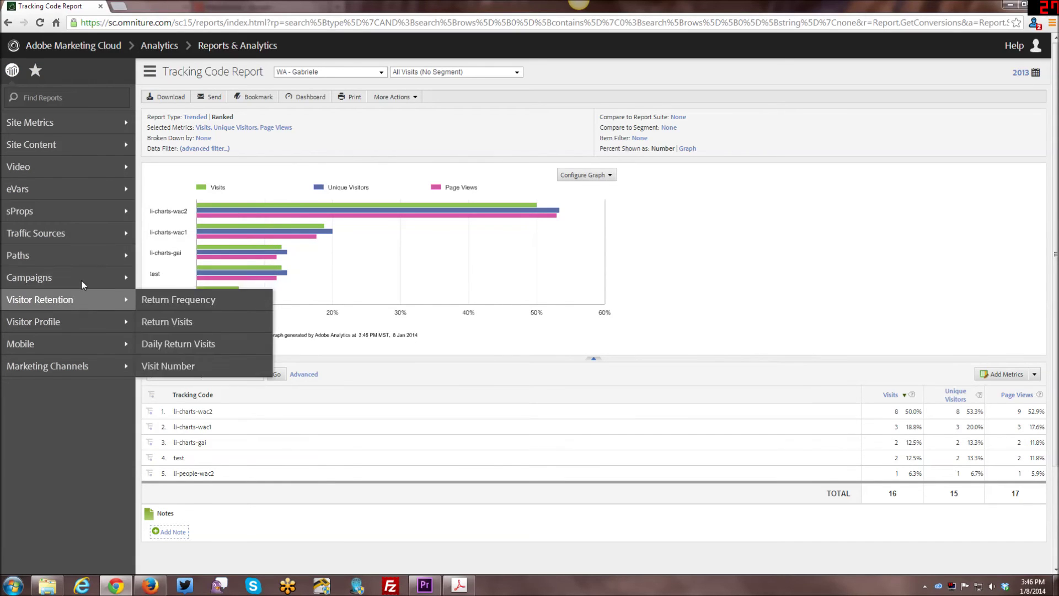
Open the Campaigns > Tracking Code > Creative Elements report for 2013
{"action": "mouse_move", "coordinate": [110, 278]}
{"action": "mouse_move", "coordinate": [200, 301]}
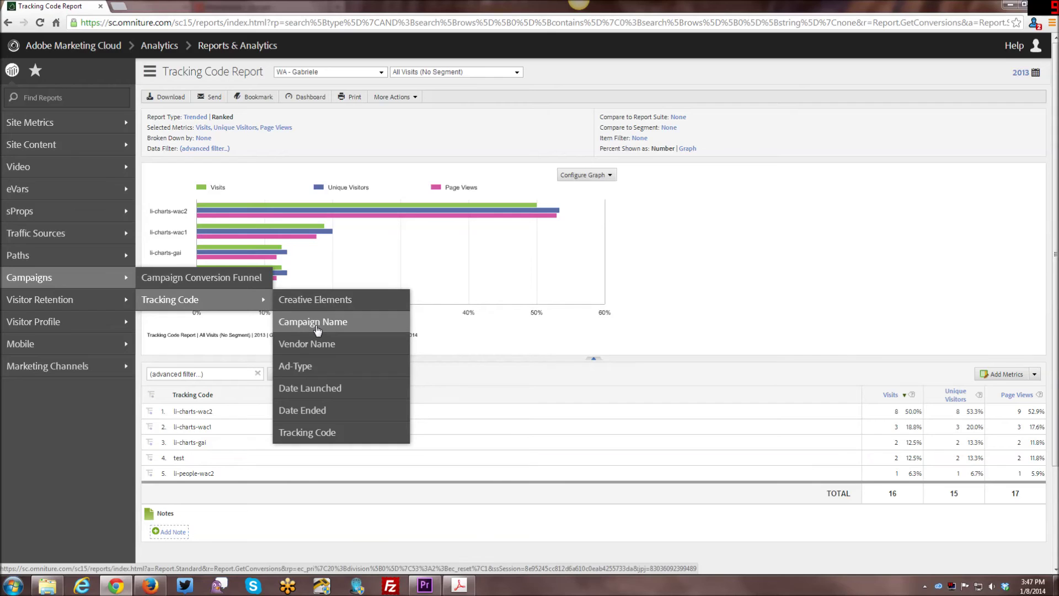
{"action": "left_click", "coordinate": [316, 306]}
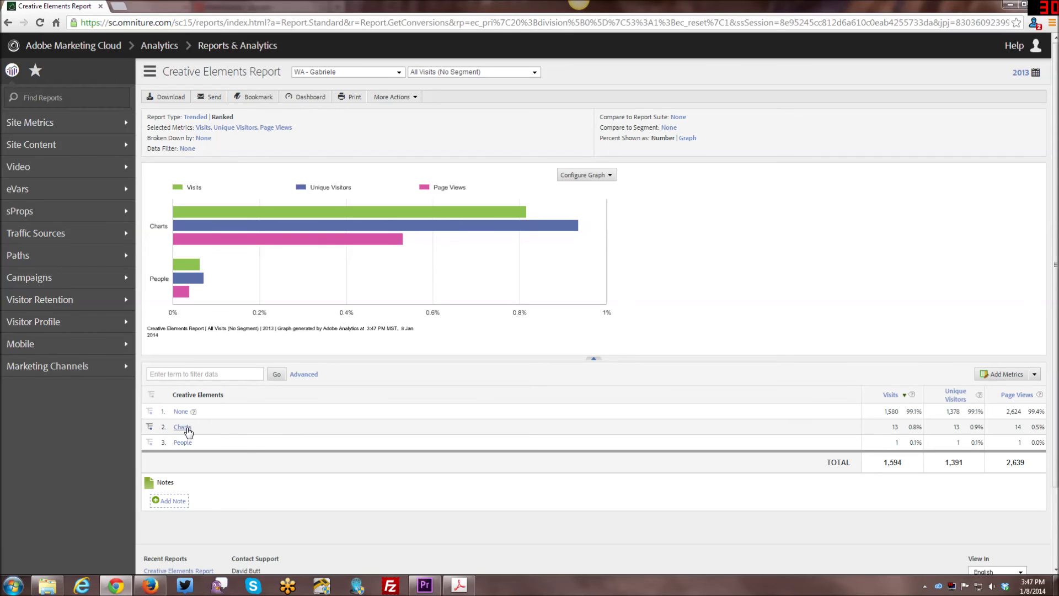
Browse the Breakdown by submenus for the Charts row of the Creative Elements report
{"action": "left_click", "coordinate": [150, 427]}
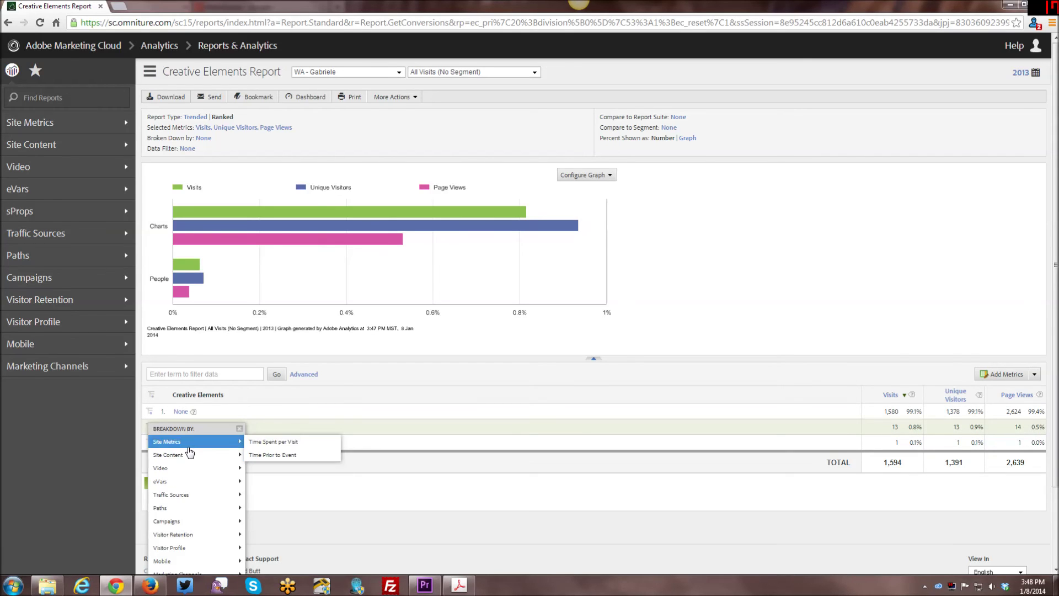
{"action": "mouse_move", "coordinate": [185, 483]}
{"action": "mouse_move", "coordinate": [185, 528]}
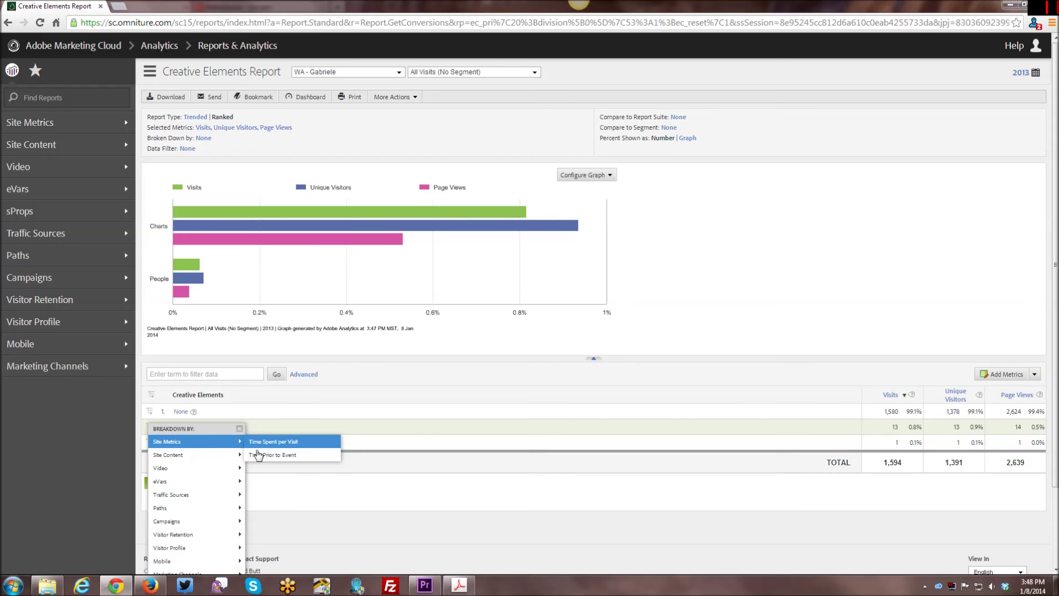
{"action": "mouse_move", "coordinate": [238, 468]}
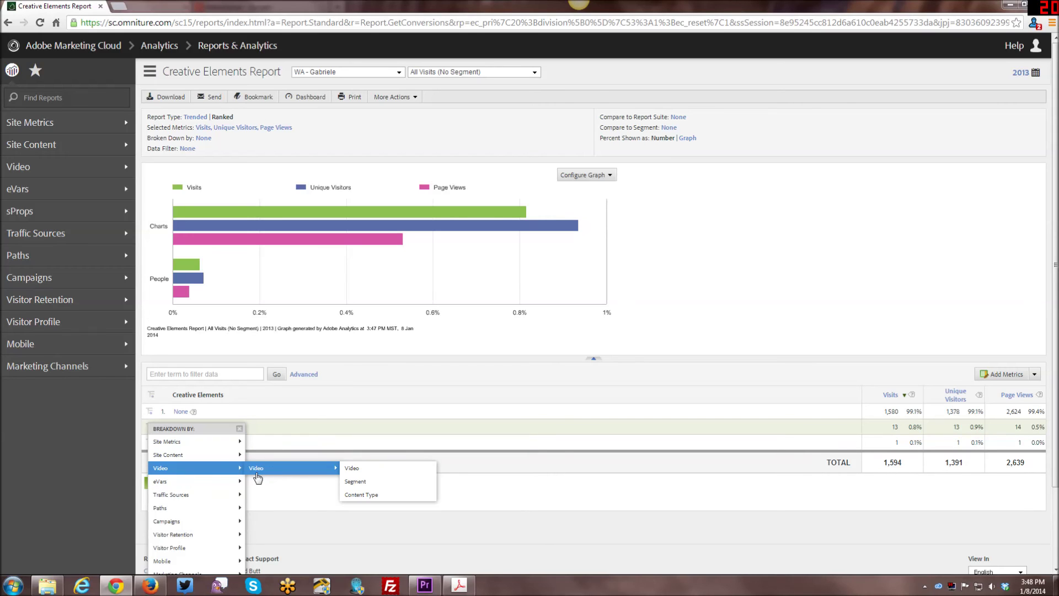
{"action": "mouse_move", "coordinate": [210, 484]}
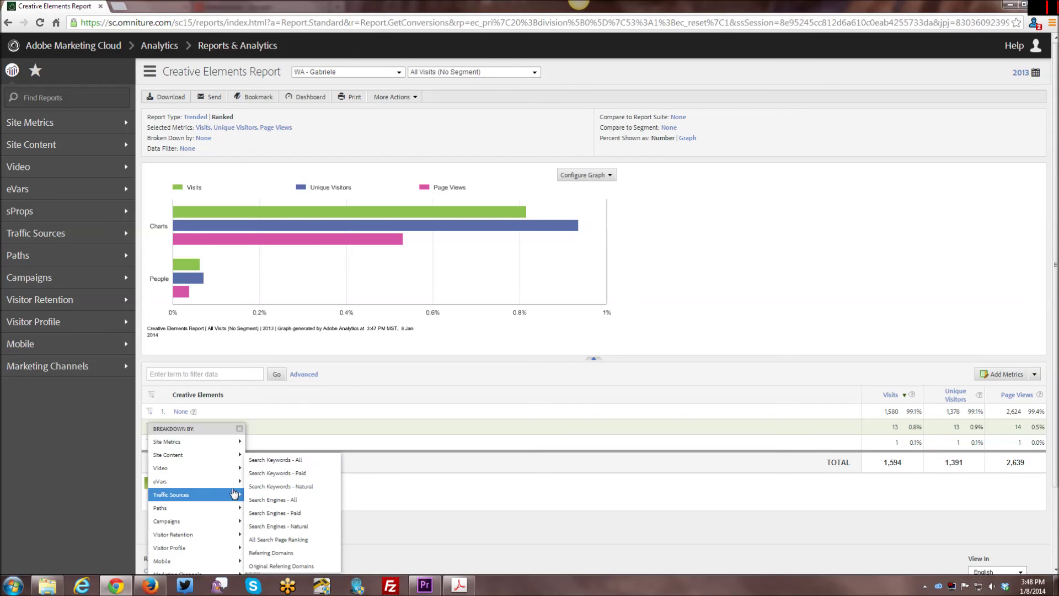
{"action": "mouse_move", "coordinate": [195, 553]}
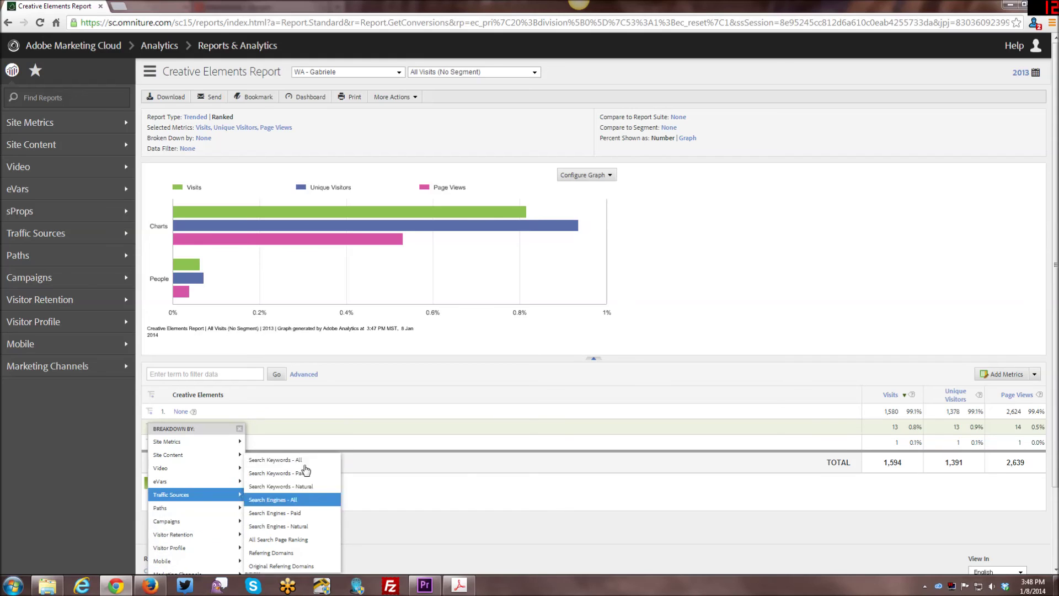
{"action": "scroll", "coordinate": [466, 469], "scroll_direction": "down", "scroll_amount": 2}
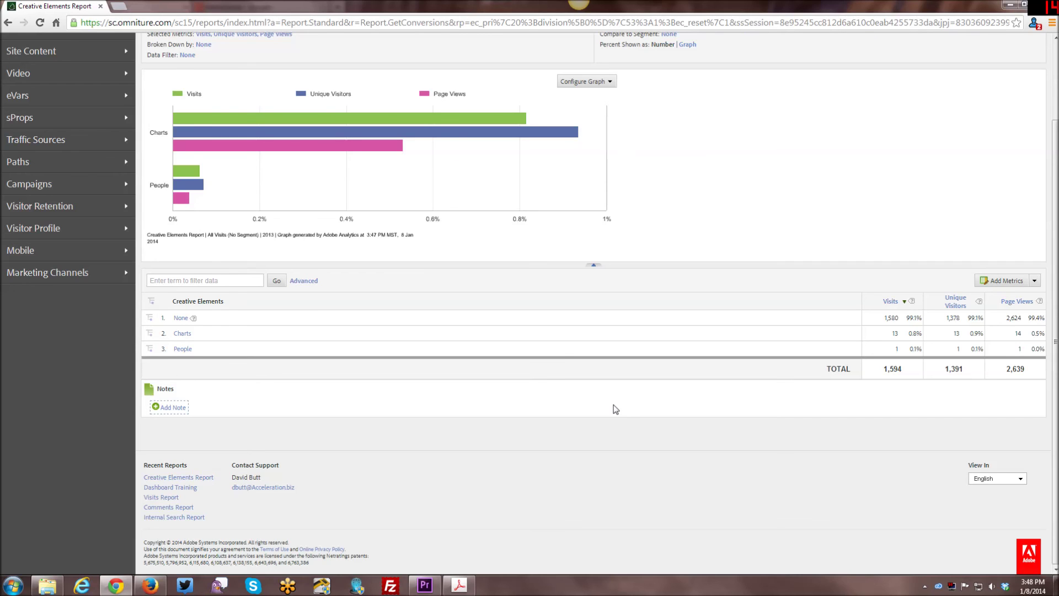
Scroll back to the top of the Creative Elements report comparing Charts and People
{"action": "scroll", "coordinate": [615, 409], "scroll_direction": "up", "scroll_amount": 3}
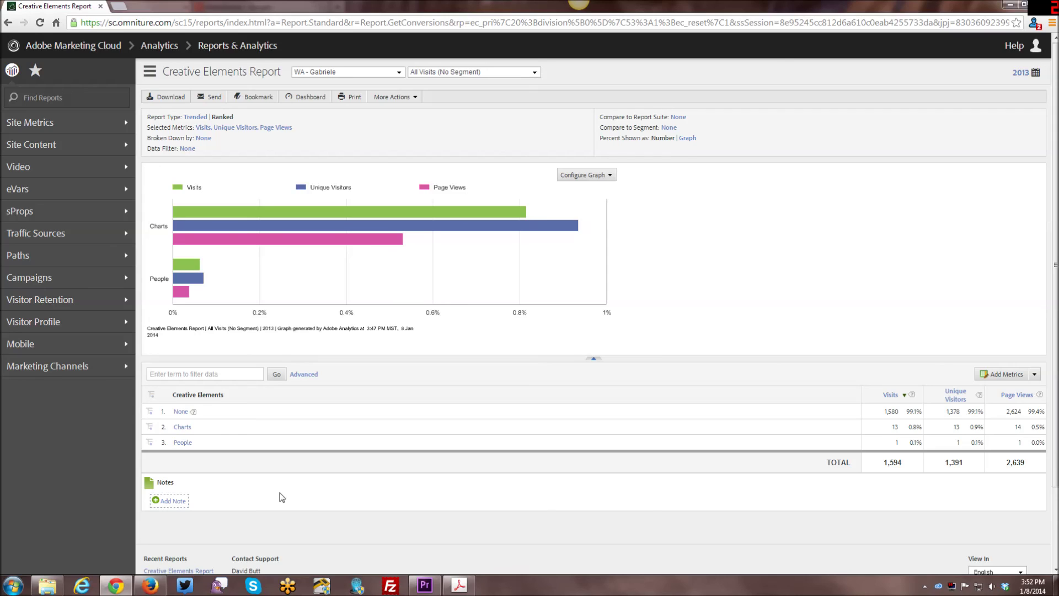
Show the Campaigns > Tracking Code classification submenu listing Creative Elements and Campaign Name
{"action": "mouse_move", "coordinate": [70, 281]}
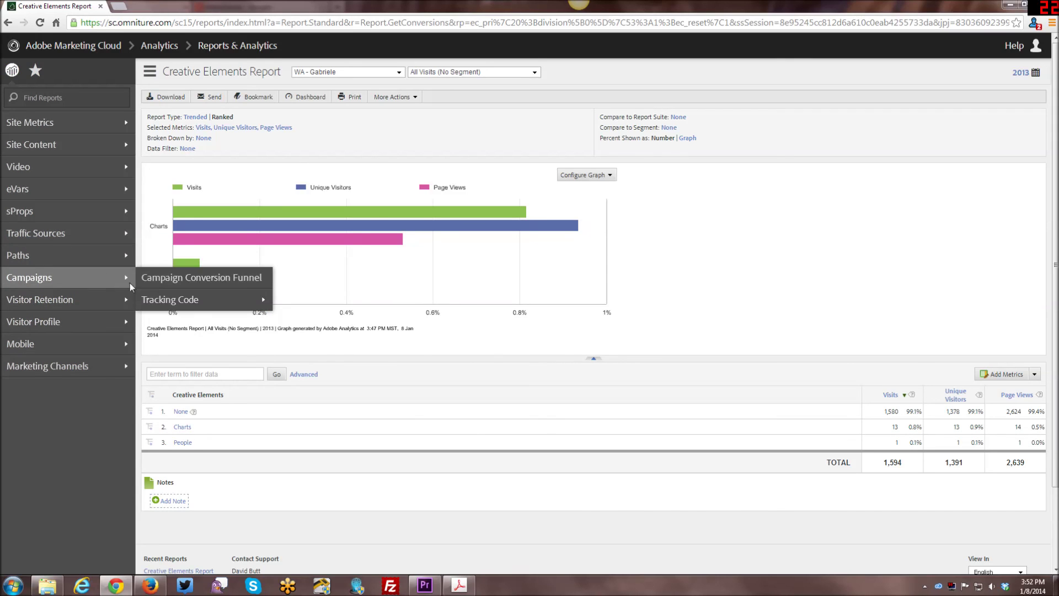
{"action": "mouse_move", "coordinate": [185, 301]}
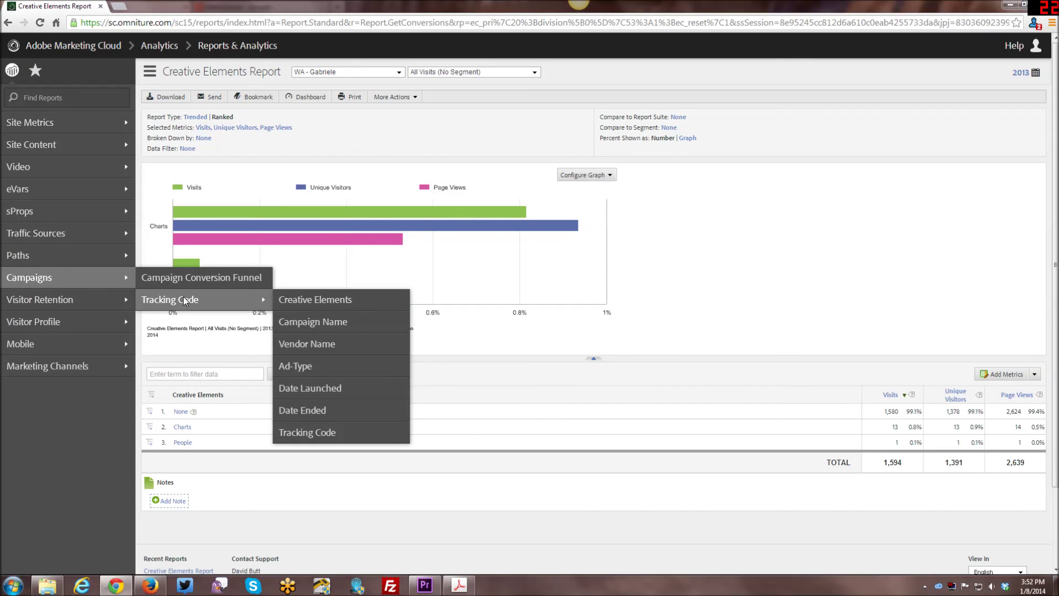